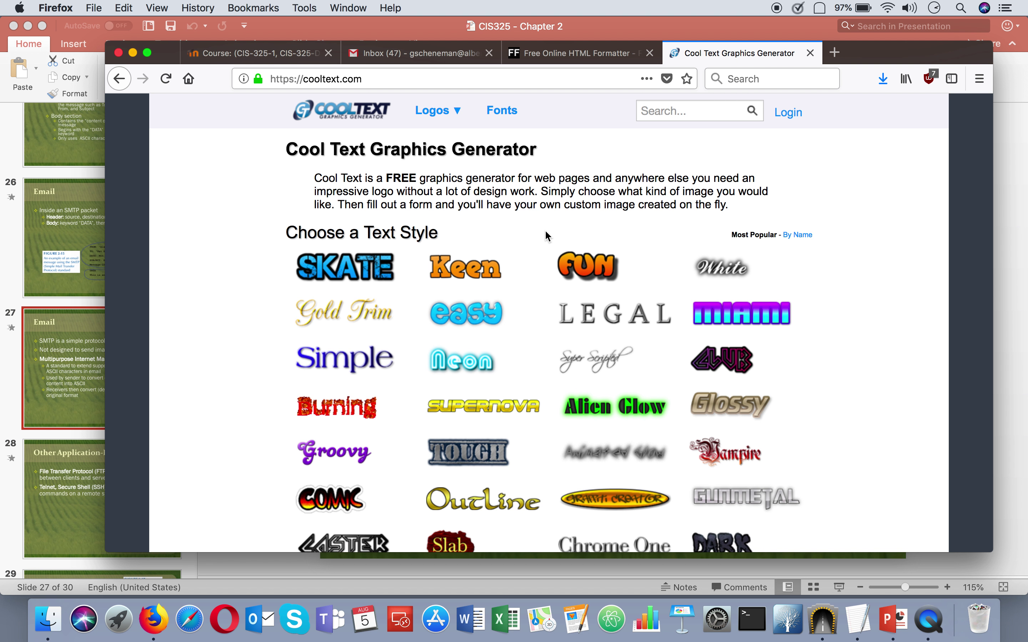
Browse cooltext.com's text style gallery, previewing samples like easy, Neon and Groovy.
mouse_move(457, 311)
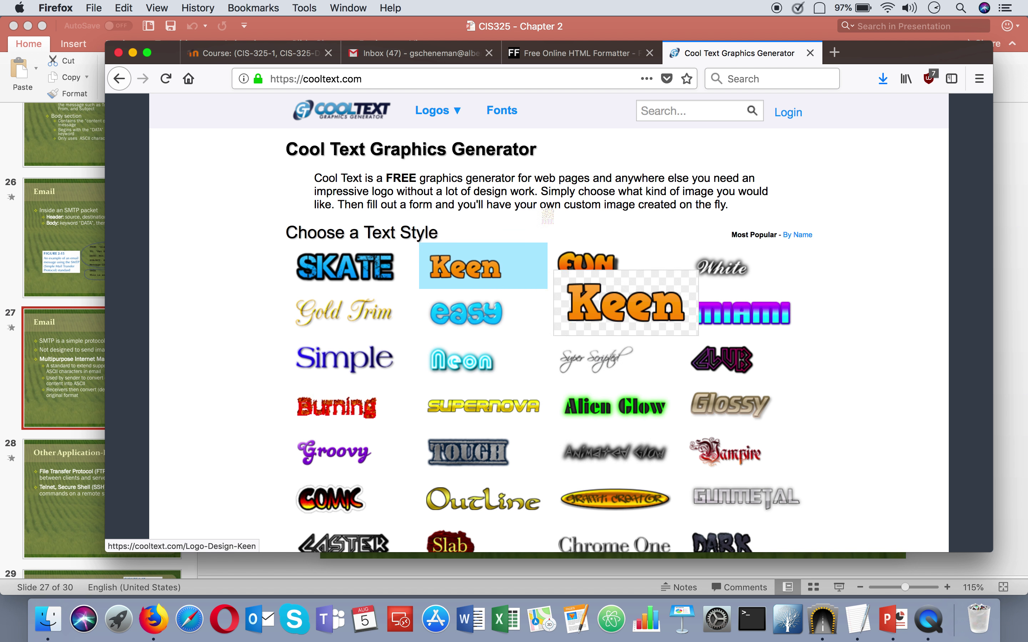
Generate a Groovy logo with the logo text 'CIS325 is the best'.
mouse_move(465, 372)
mouse_move(330, 458)
left_click(330, 458)
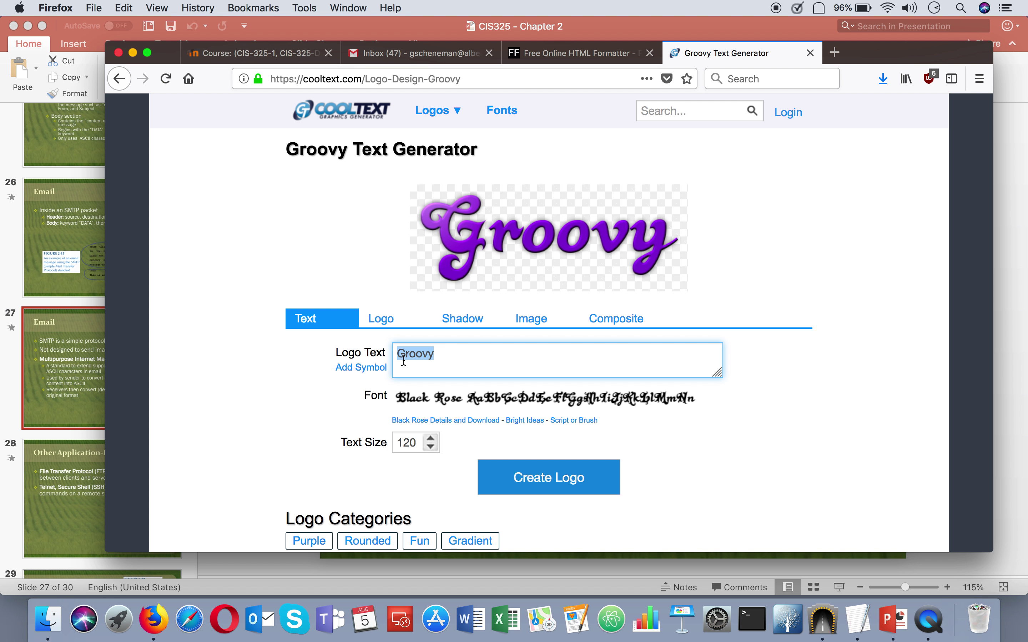
left_click(432, 352)
key("BackSpace")
key("BackSpace")
key("BackSpace")
key("BackSpace")
key("BackSpace")
key("BackSpace")
type("CIS325 is the best class ever")
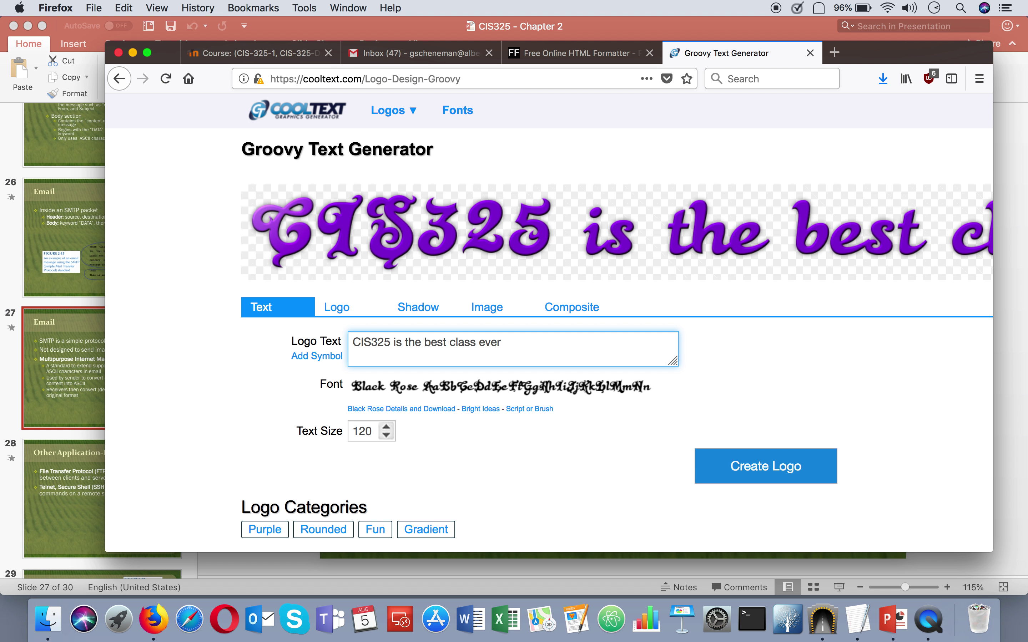
key("BackSpace")
key("BackSpace")
key("BackSpace")
key("BackSpace")
key("BackSpace")
key("BackSpace")
key("BackSpace")
key("BackSpace")
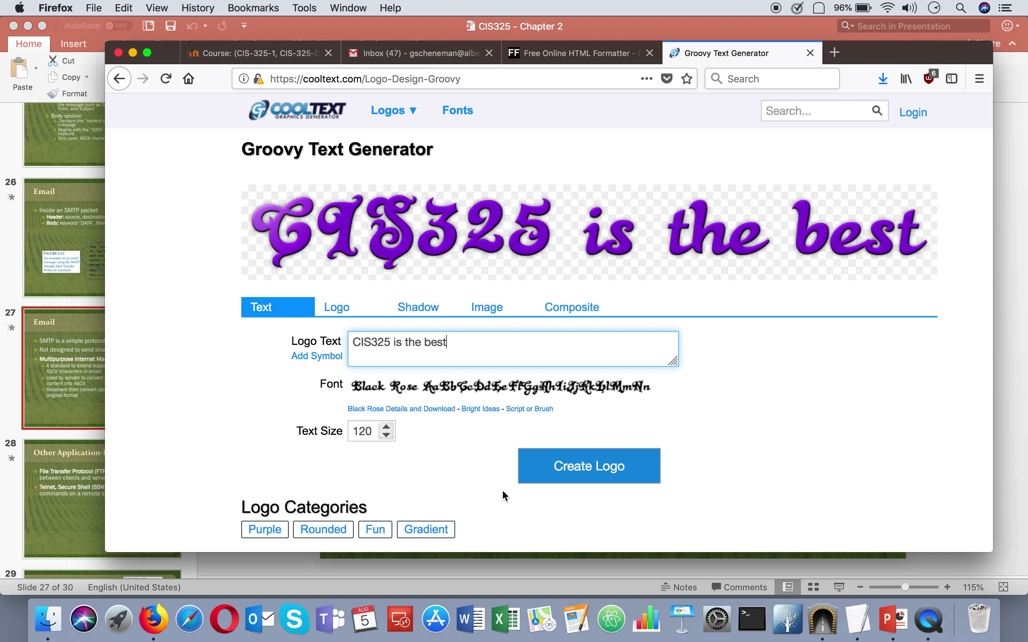
left_click(558, 476)
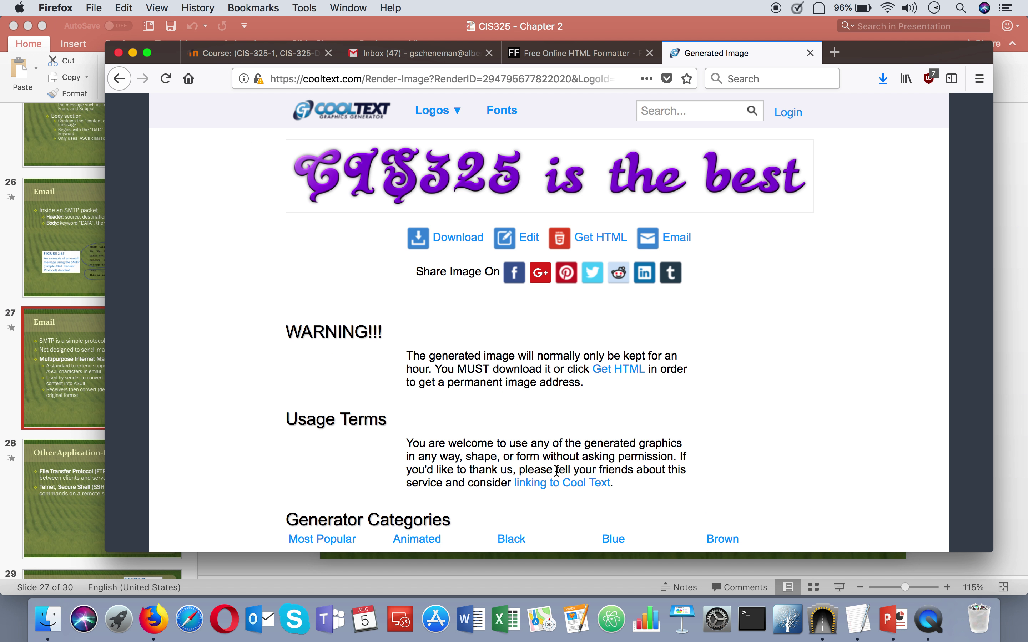
Save the logo as cooltext294795677822020.png and drag a copy from Downloads to the desktop.
left_click(458, 239)
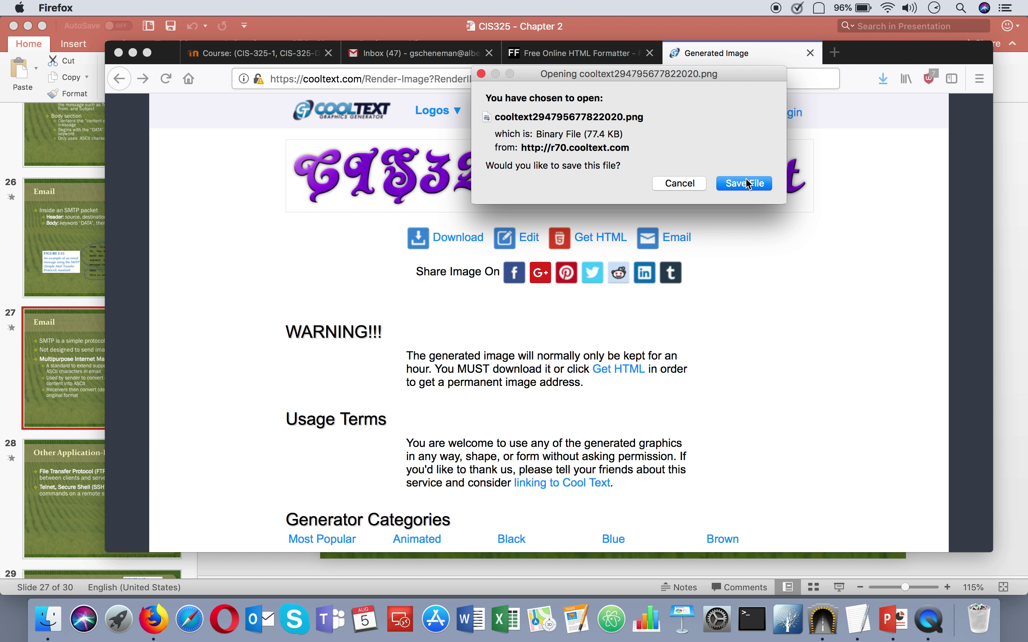
left_click(748, 184)
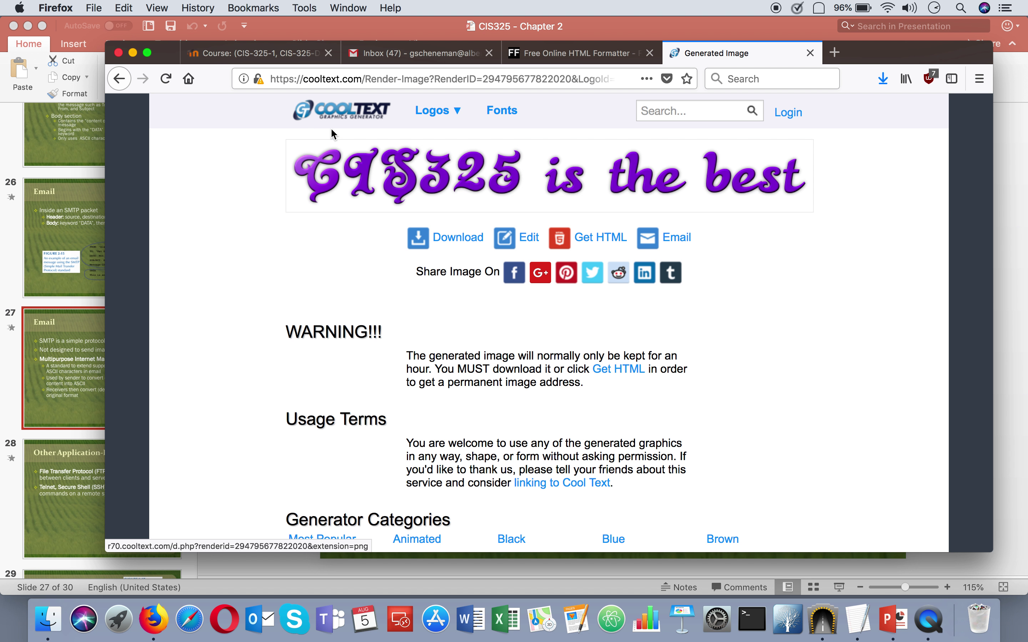
left_click(13, 26)
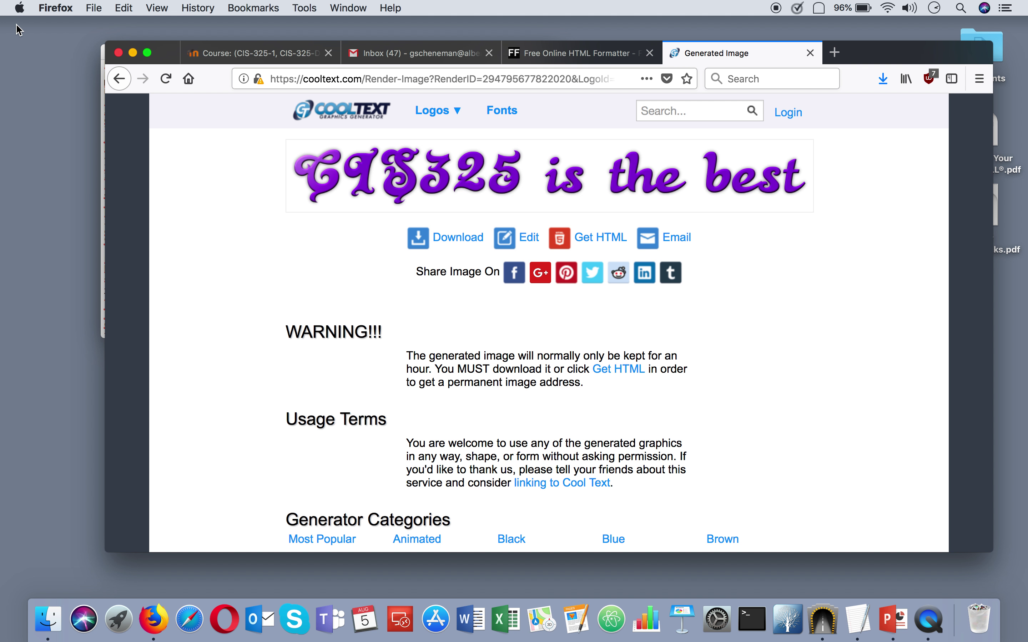
left_click(887, 84)
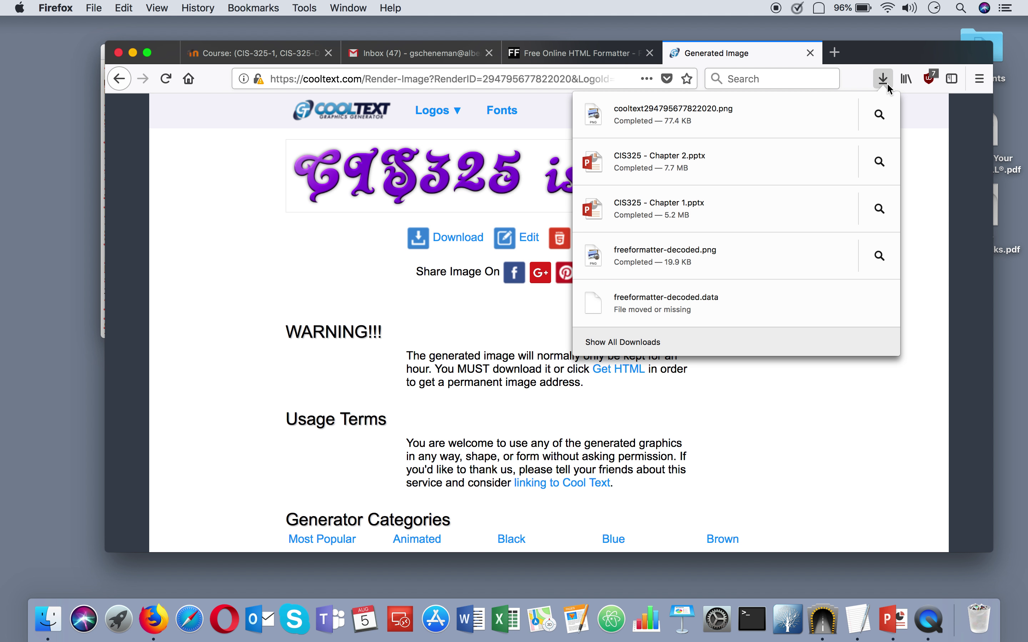
left_click_drag(724, 118, 32, 263)
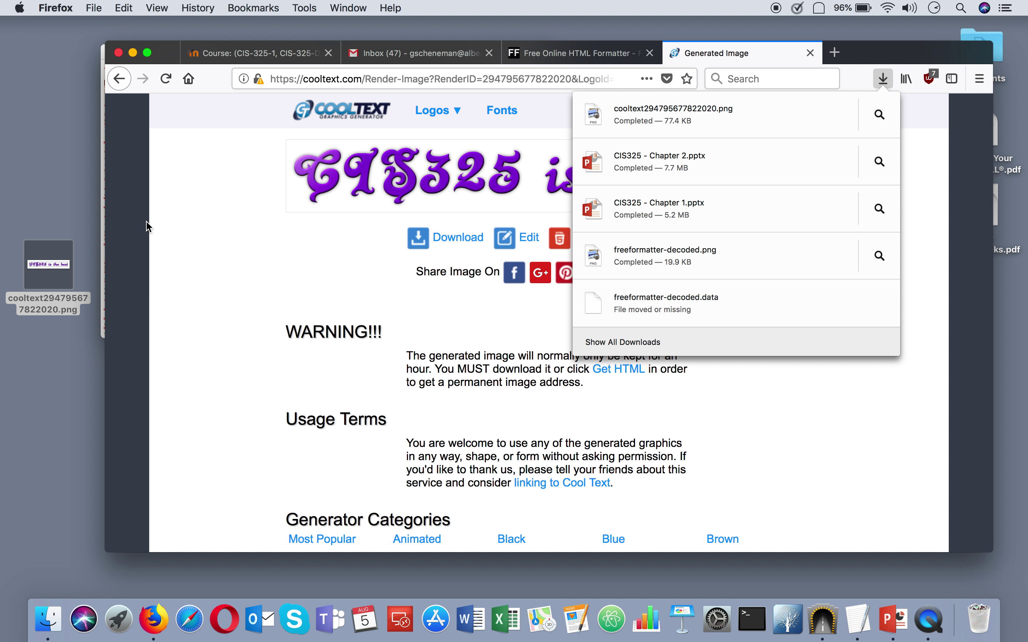
left_click(202, 251)
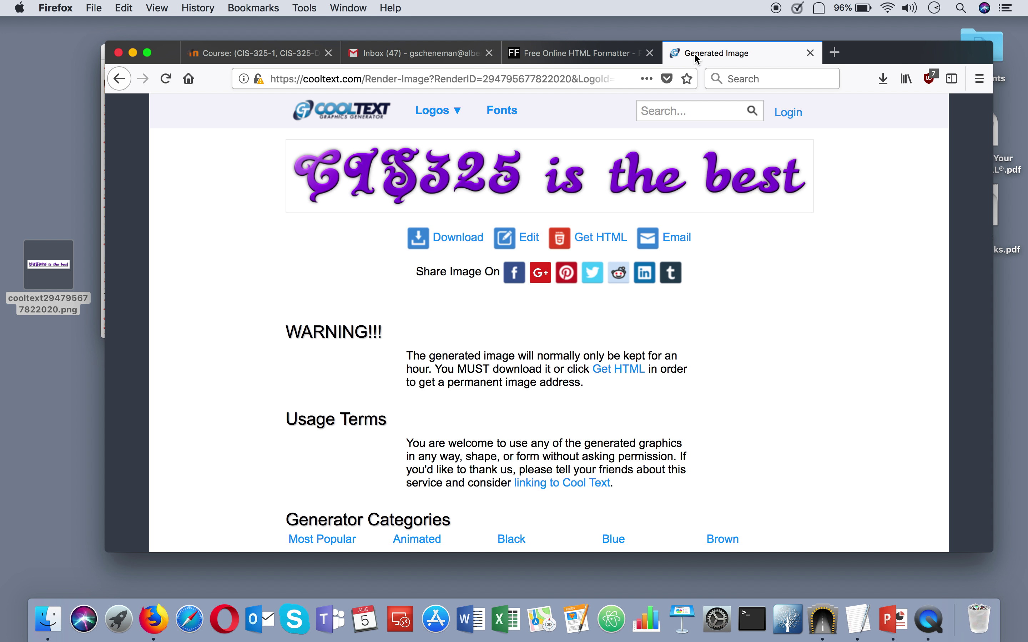
Start a new Gmail message to your own address with subject 'test png'.
left_click(424, 51)
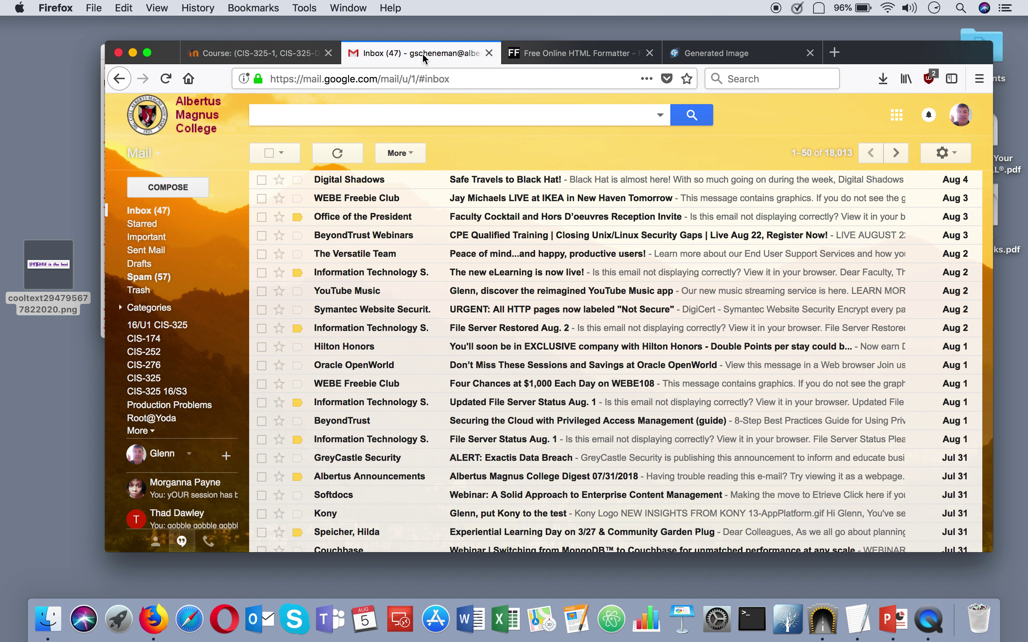
left_click(160, 186)
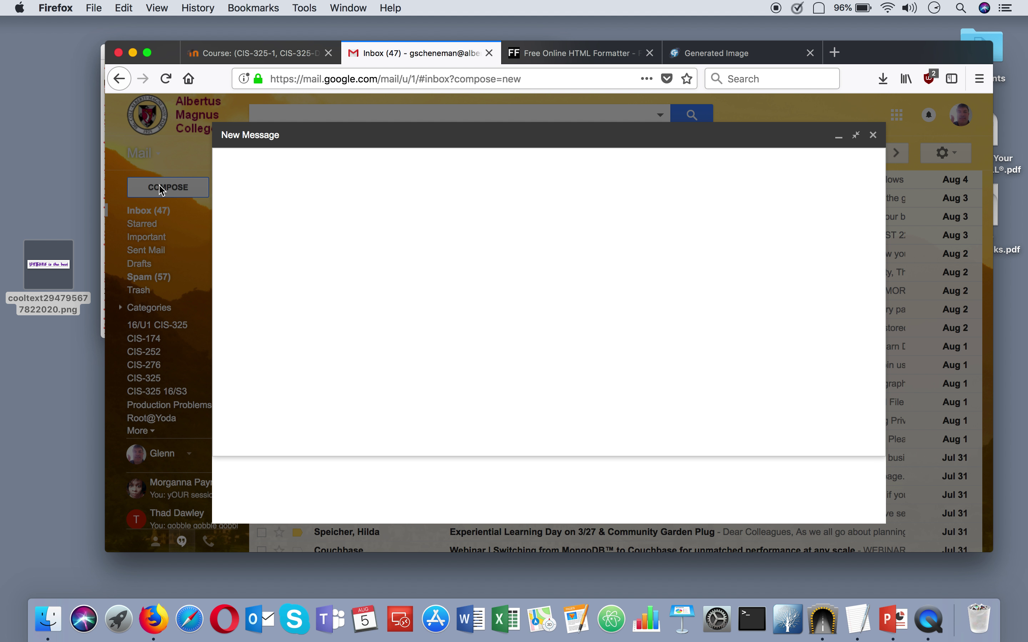
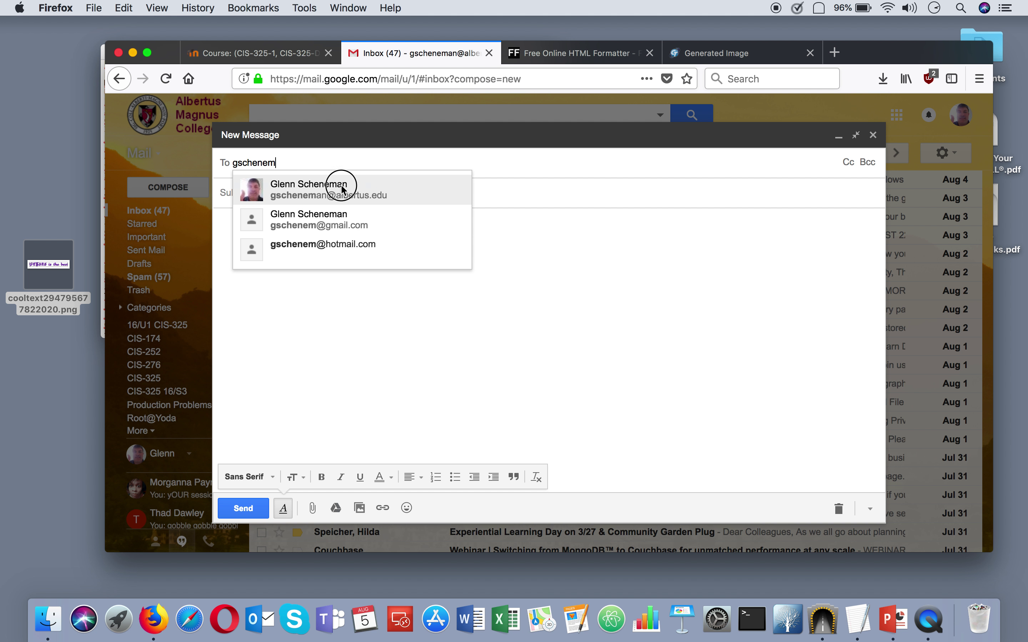
left_click(321, 189)
left_click(321, 190)
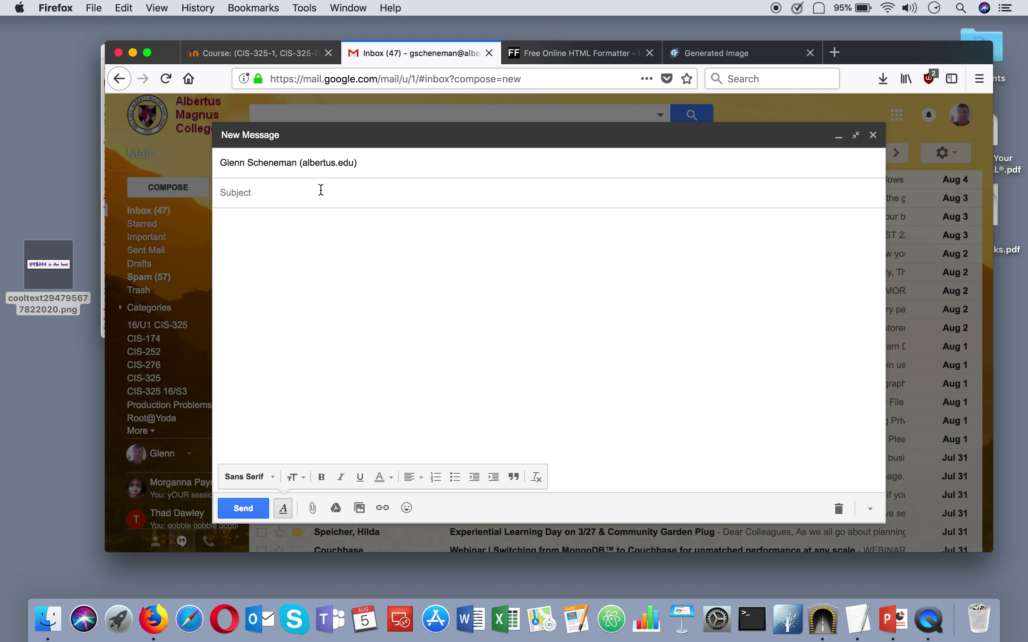
type("test png")
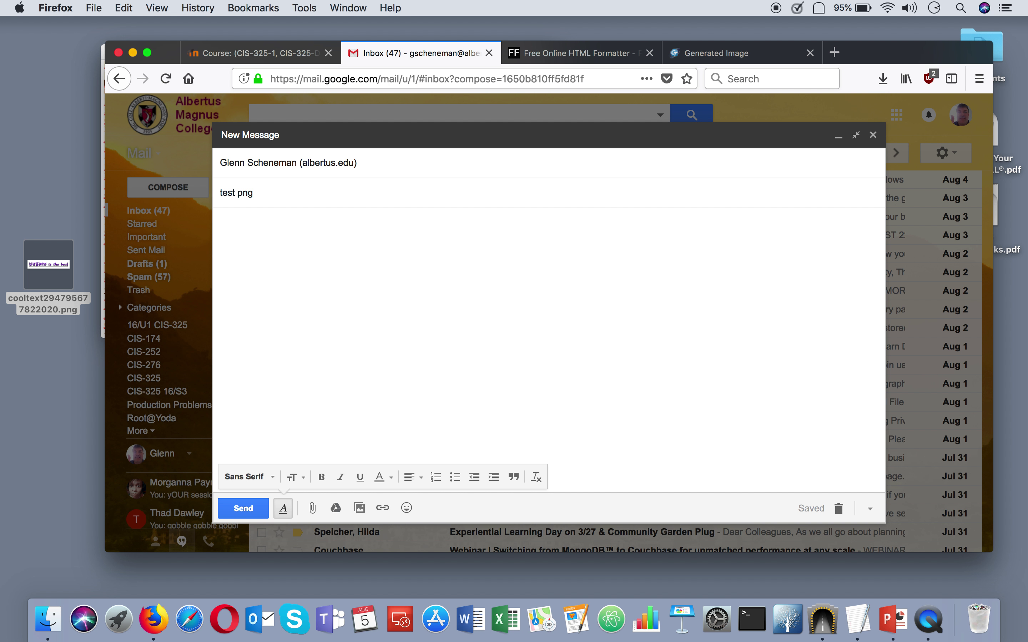
Attach cooltext294795677822020.png to the message and send it.
left_click(315, 507)
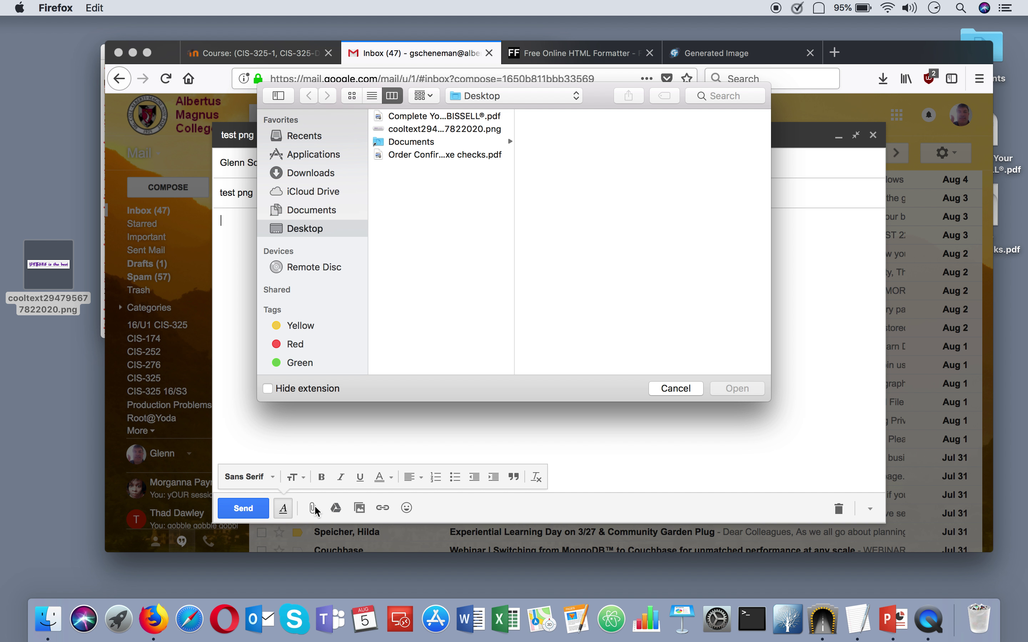
left_click(478, 141)
left_click(479, 129)
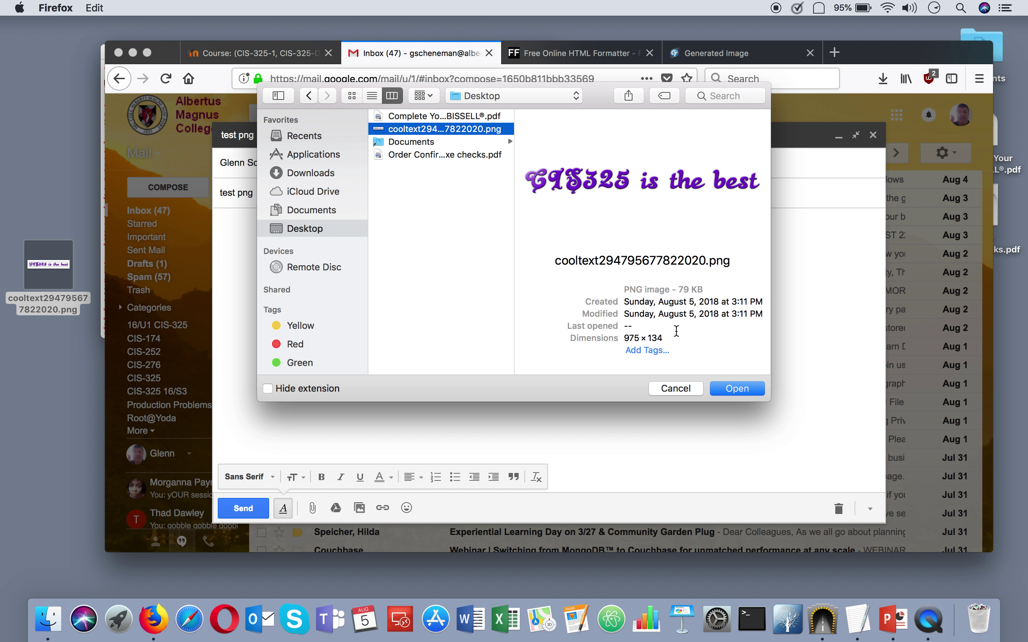
left_click(722, 388)
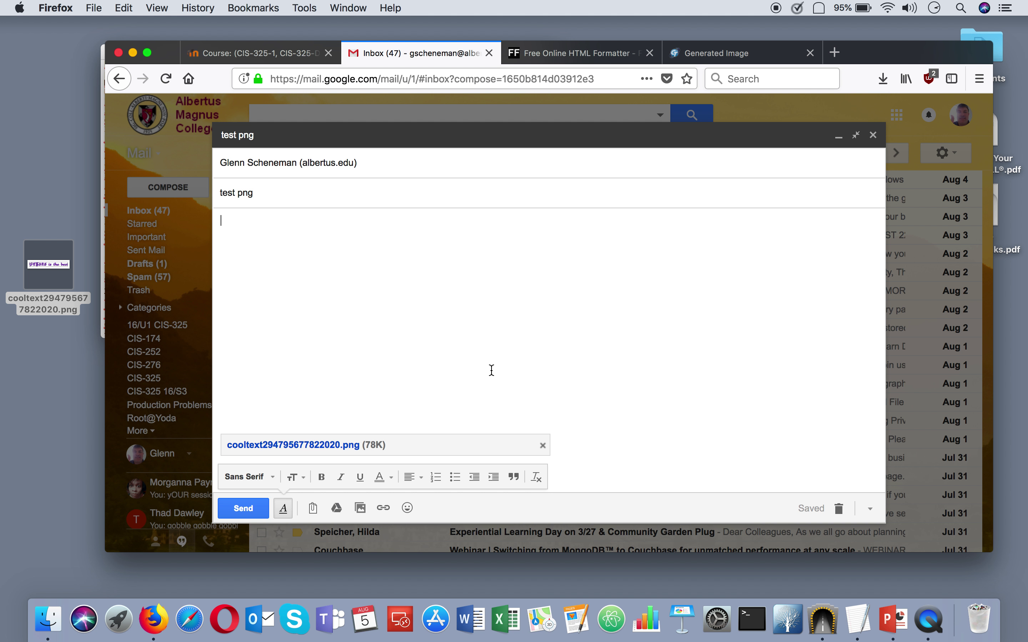
left_click(242, 512)
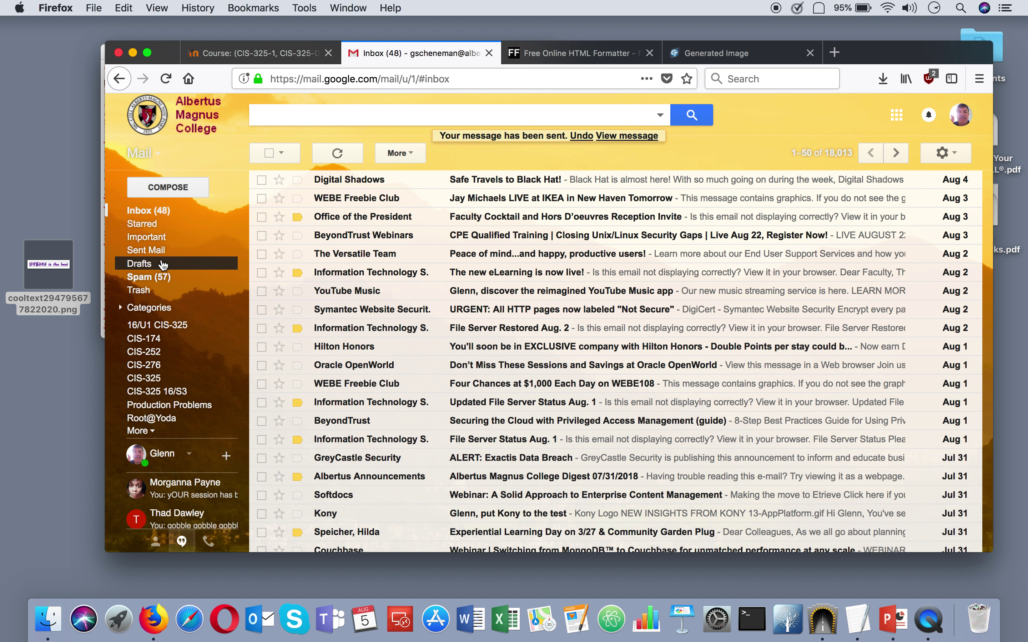
Refresh the inbox and open the received 'test png' message.
left_click(150, 217)
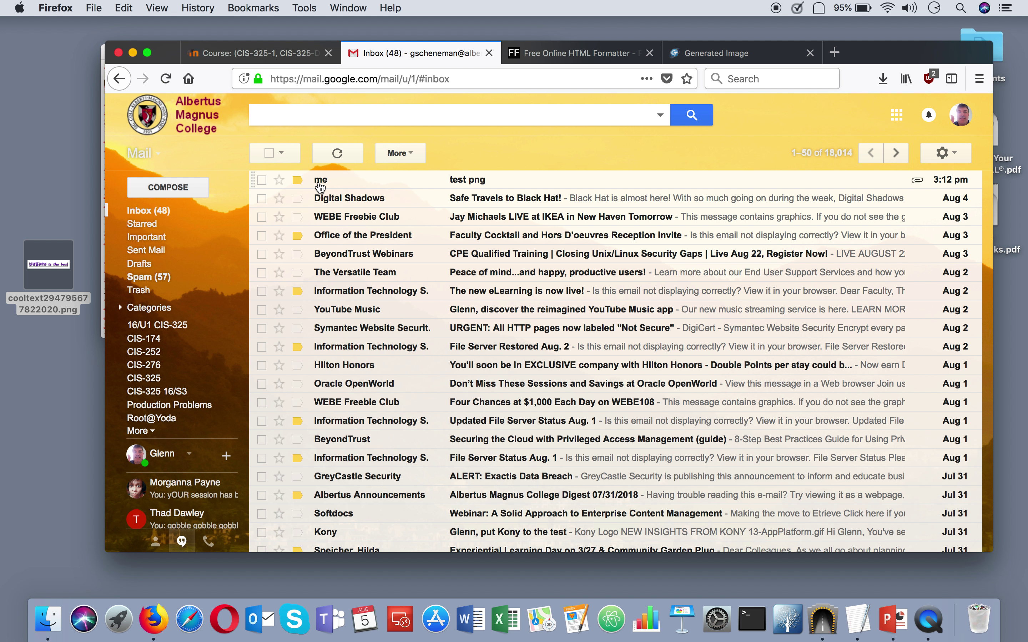
left_click(321, 182)
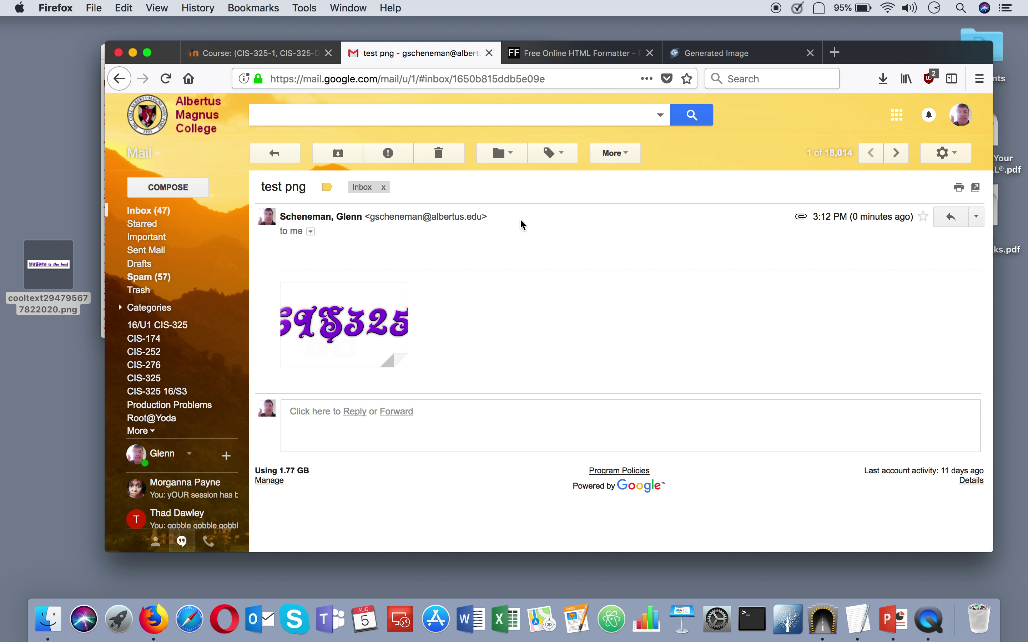
mouse_move(377, 324)
Show the message's original source and download it as original_msg.txt.
left_click(976, 218)
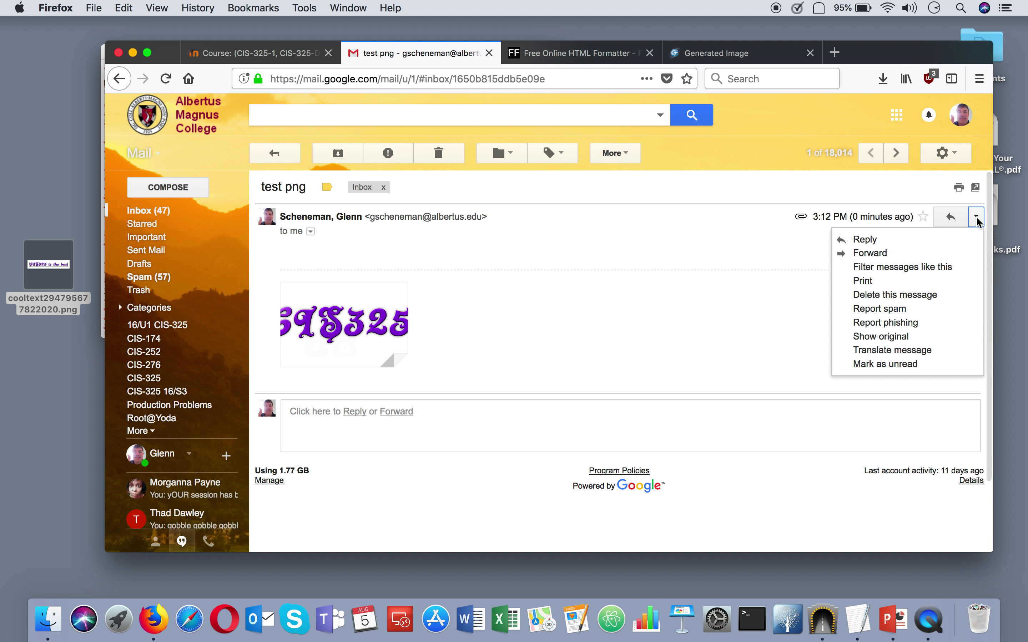
left_click(916, 337)
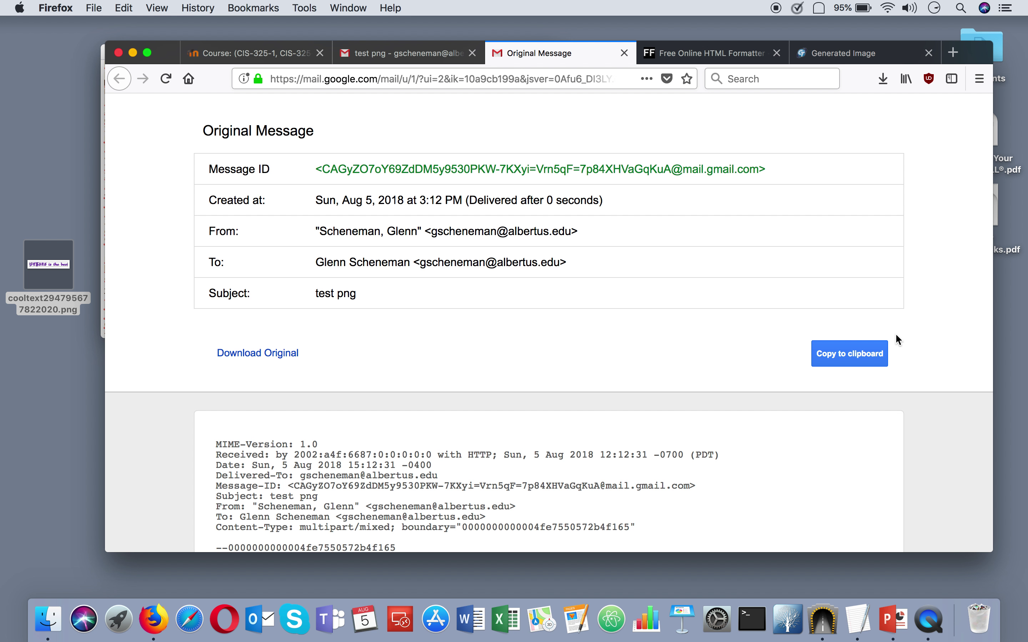
scroll(445, 371, "down", 10)
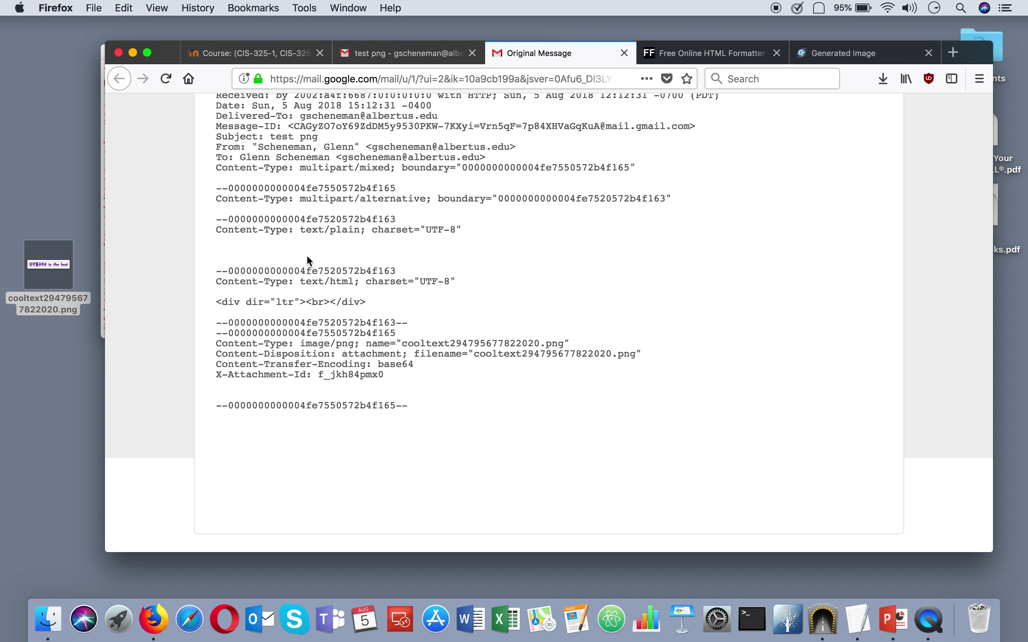
scroll(306, 256, "up", 8)
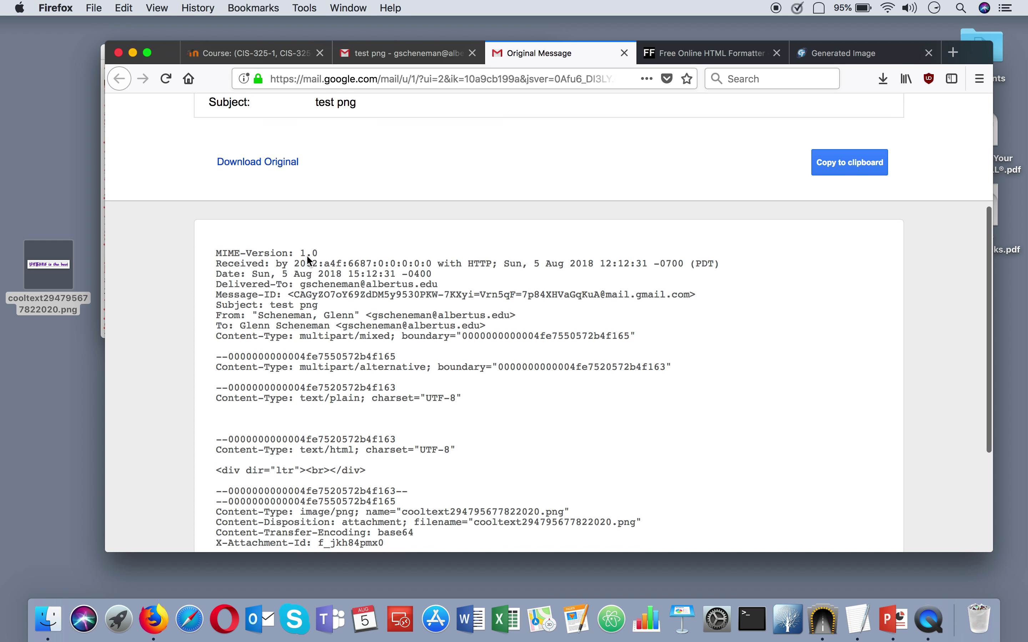
left_click(279, 194)
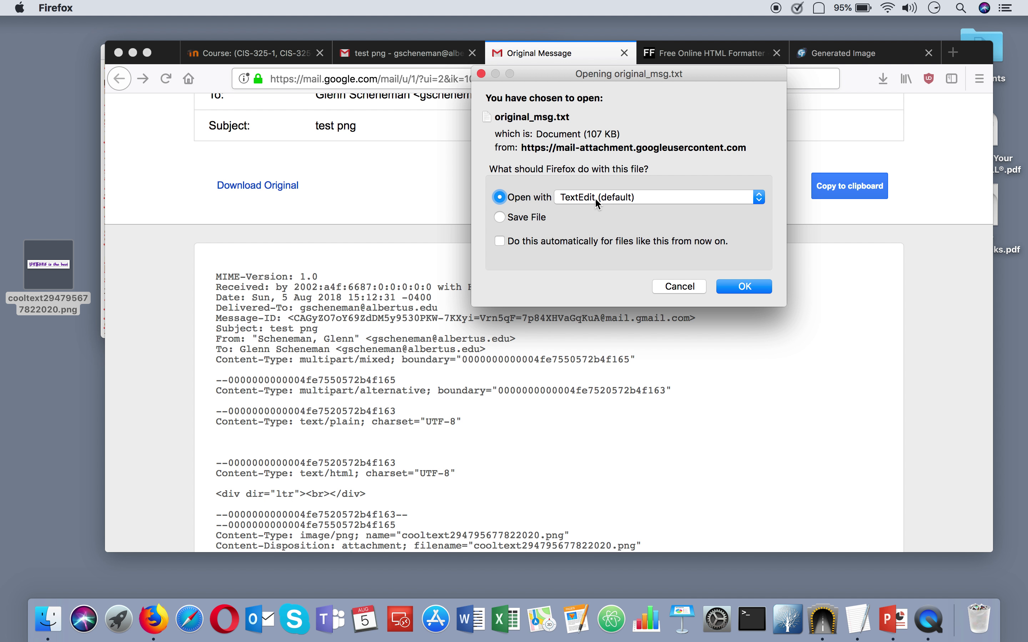
Open original_msg.txt in TextEdit and move to where the logo's base64 data begins.
left_click(756, 286)
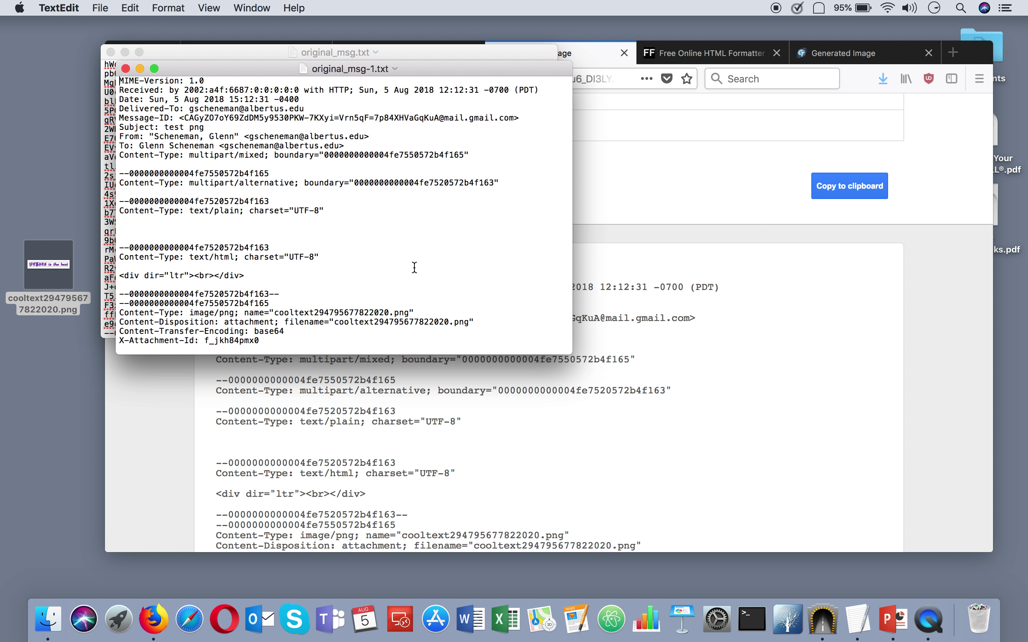
scroll(317, 298, "down", 15)
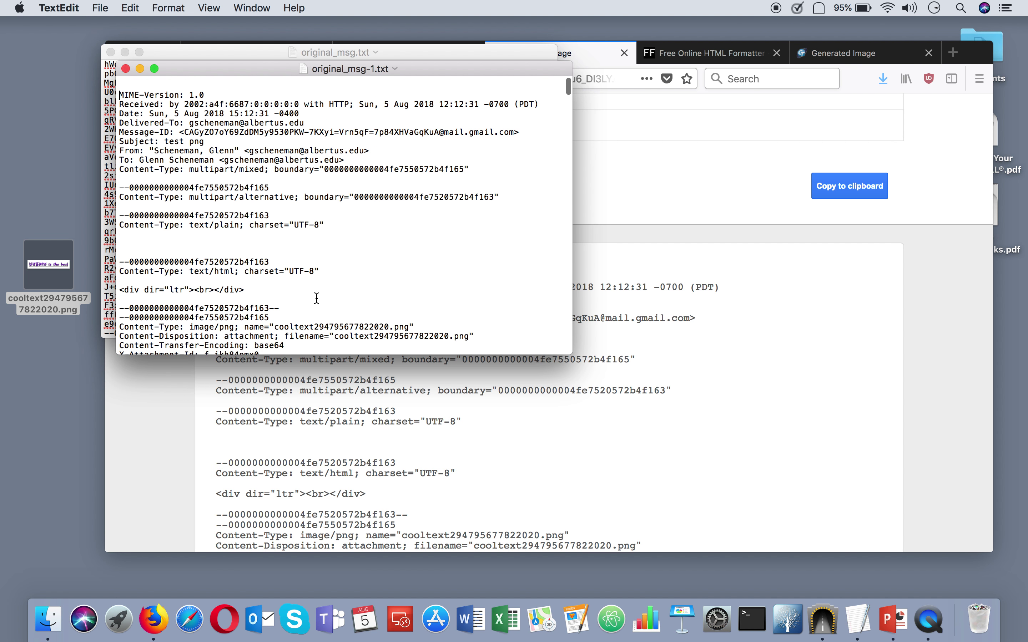
scroll(317, 298, "up", 10)
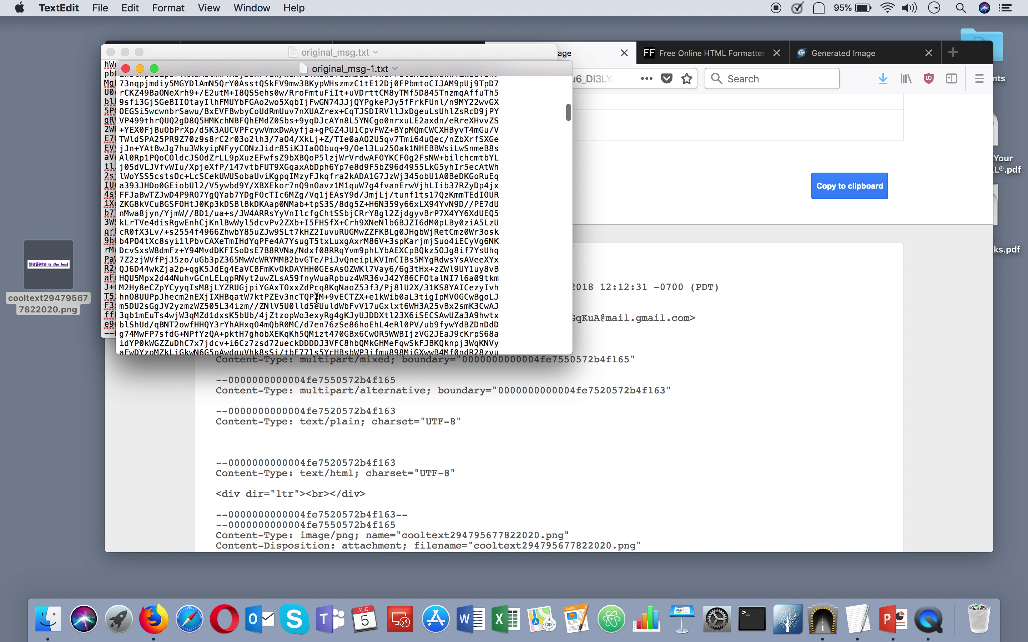
scroll(316, 298, "up", 3)
scroll(316, 299, "down", 5)
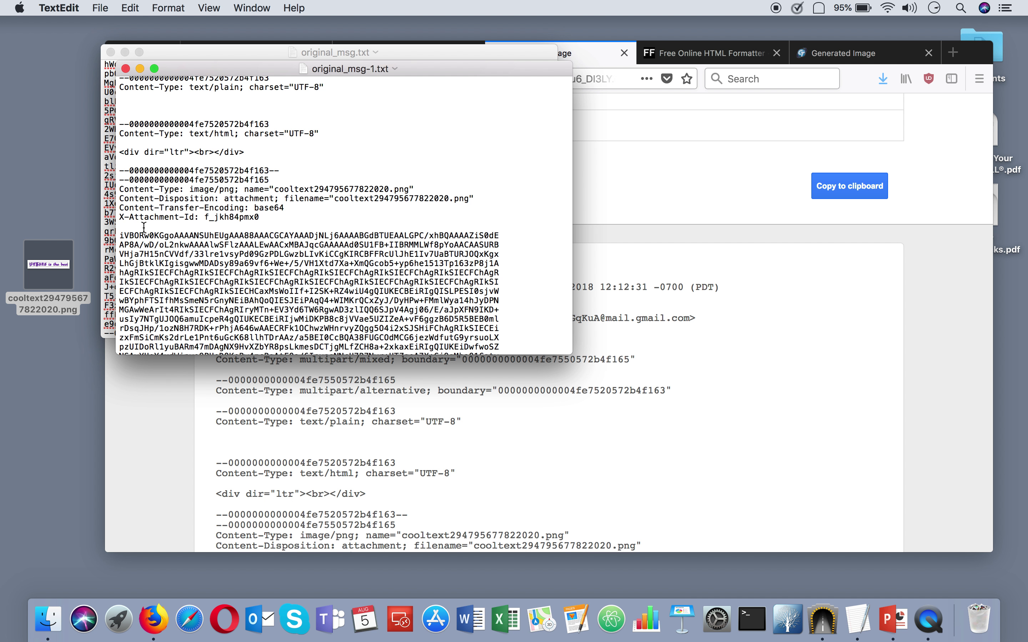
left_click(122, 232)
Select the base64 block from iVBORw0K through Jggg==, leaving out the closing boundary line.
mouse_move(120, 235)
left_mouse_down()
mouse_move(161, 238)
mouse_move(199, 293)
mouse_move(219, 379)
mouse_move(230, 611)
mouse_move(299, 640)
left_mouse_up()
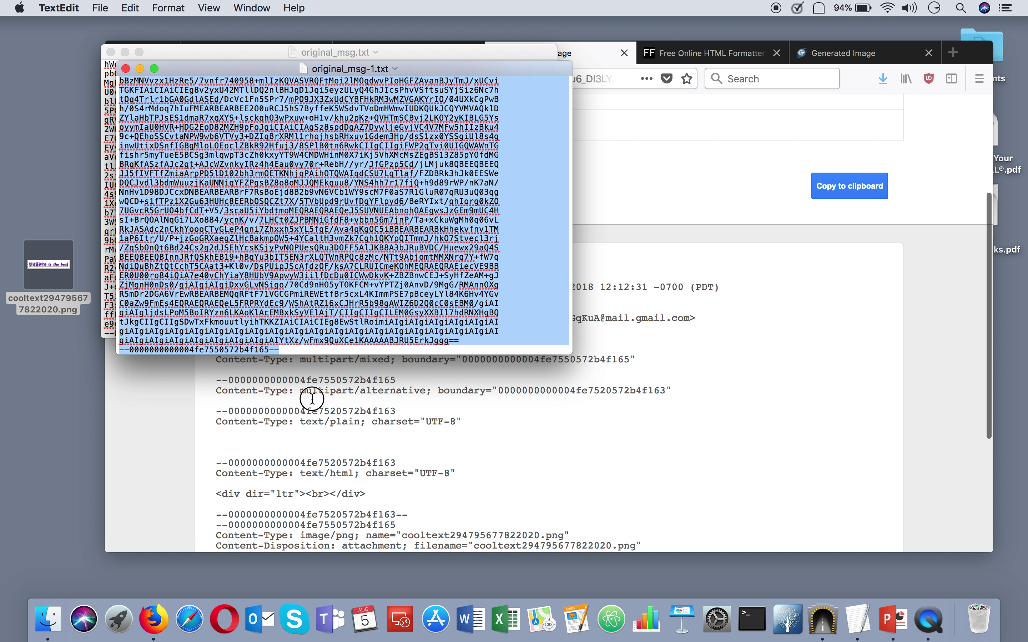
left_click(321, 338, "shift")
left_click_drag(321, 339, 443, 346)
left_click_drag(469, 346, 473, 338)
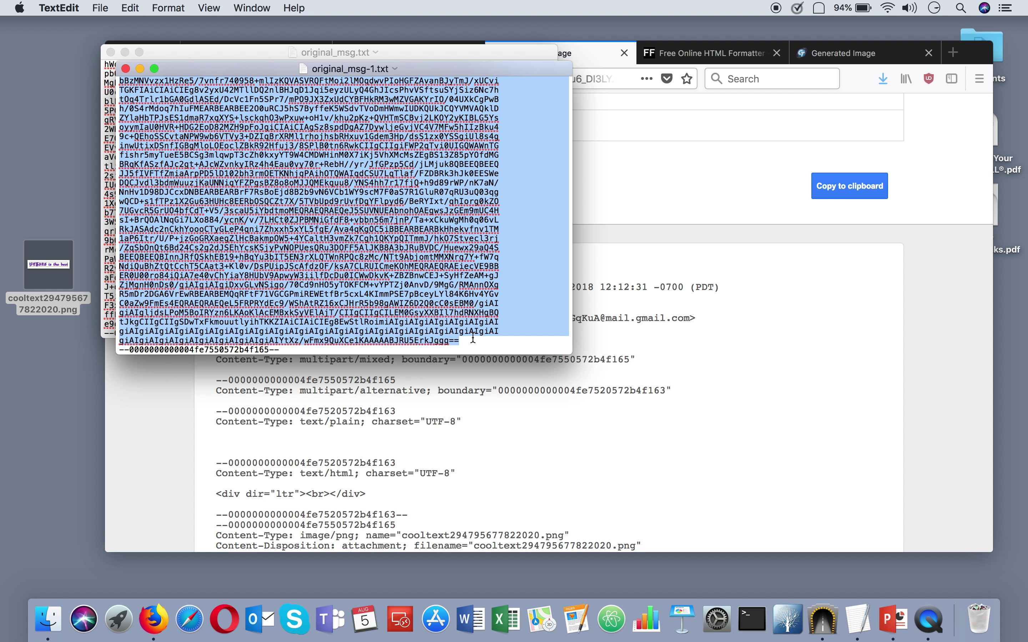
left_click(472, 339)
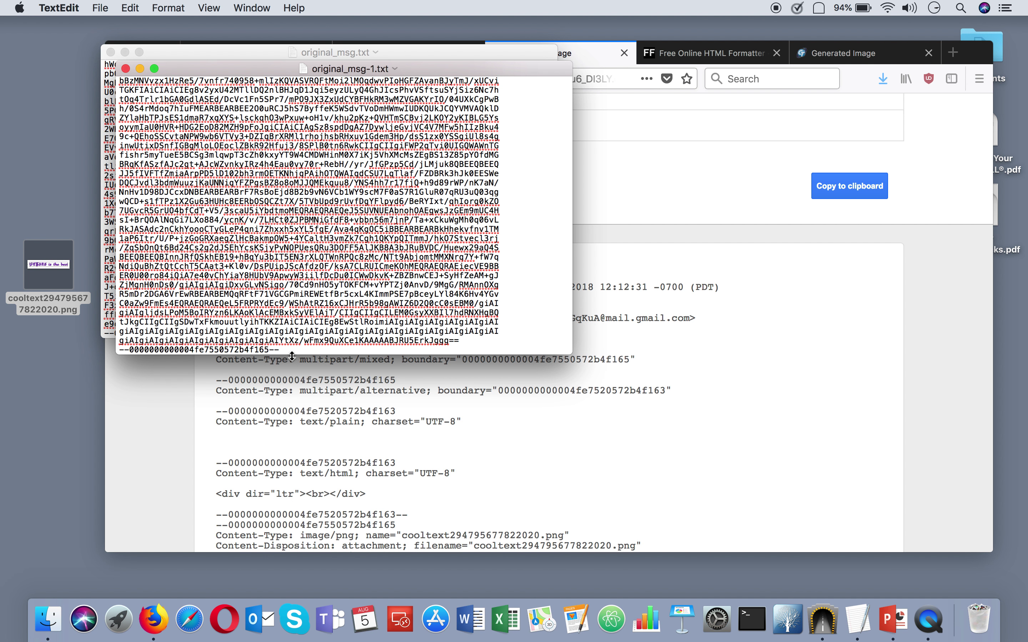
Switch to FreeFormatter's Base 64 Encoder / Decoder page in Firefox.
scroll(289, 353, "up", 20)
scroll(289, 352, "up", 15)
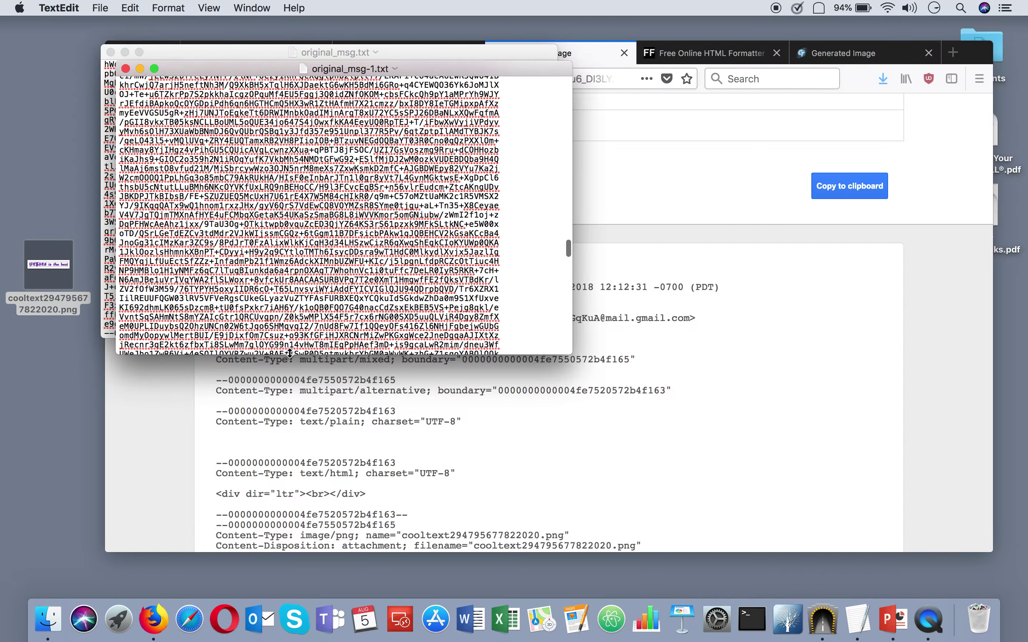
scroll(289, 352, "up", 20)
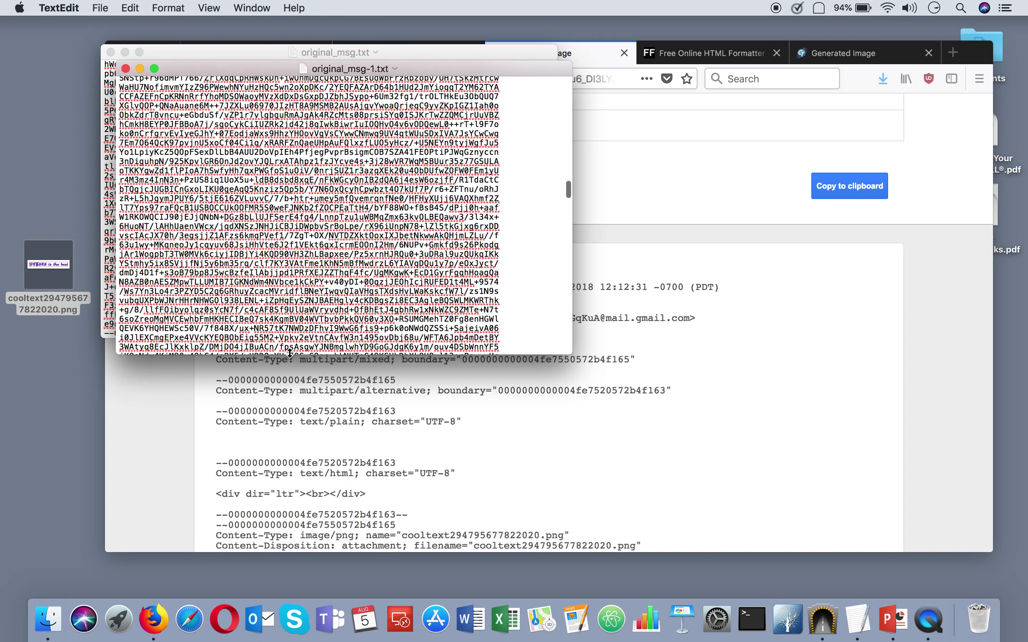
scroll(289, 353, "down", 5)
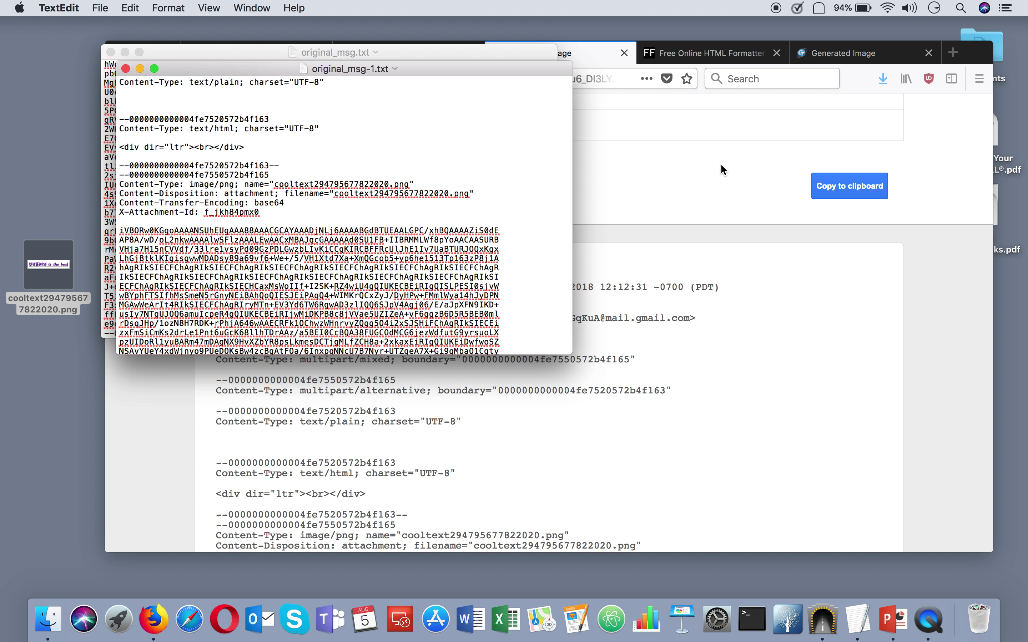
left_click(700, 53)
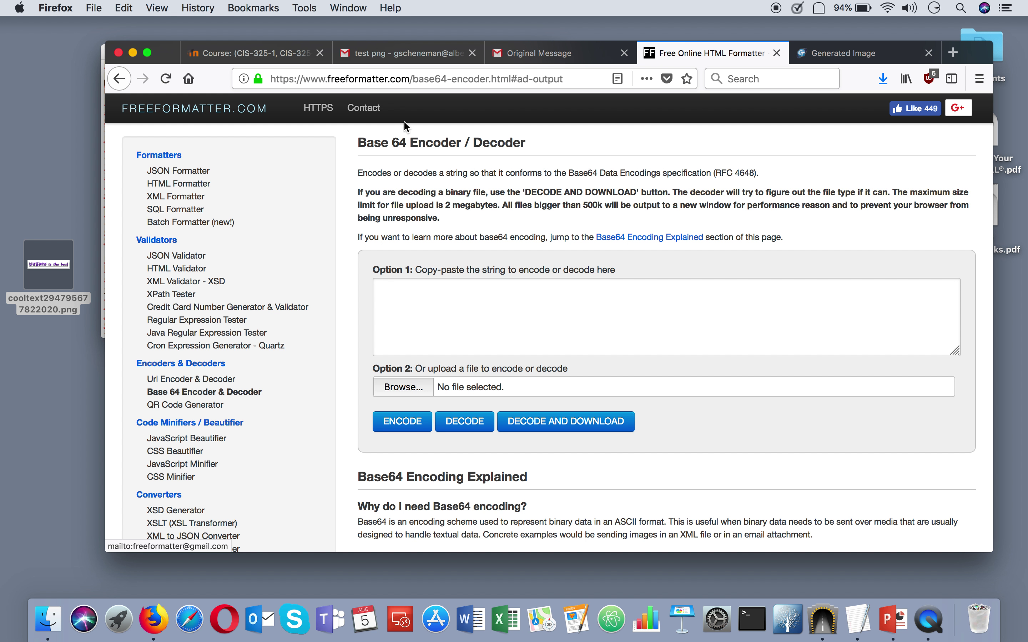
Paste the base64 text into Option 1 and decode it to freeformatter-decoded.png.
left_click(439, 286)
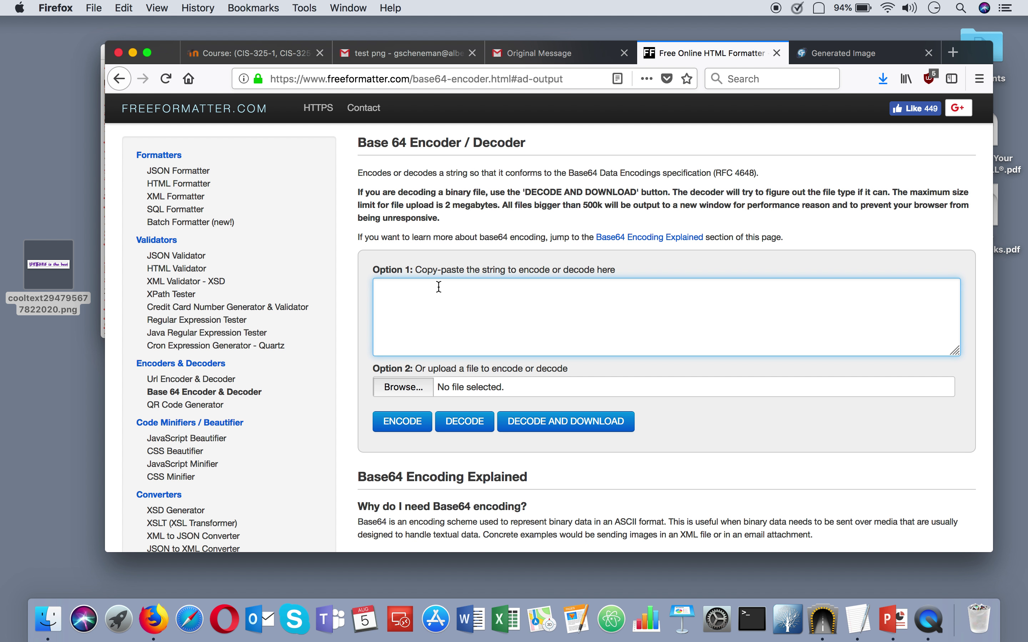
key("cmd+v")
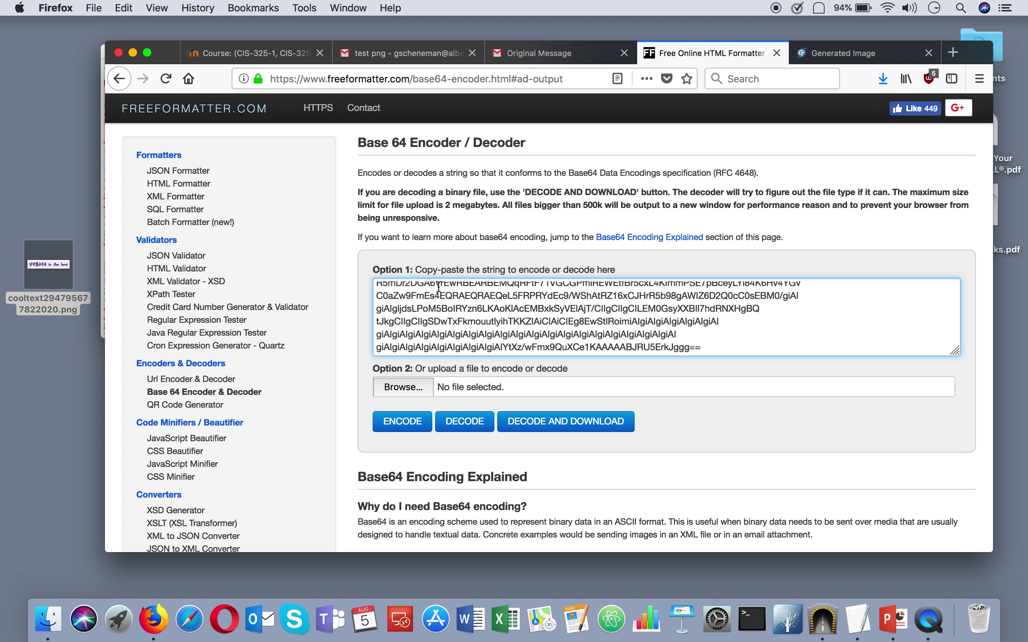
left_click(590, 427)
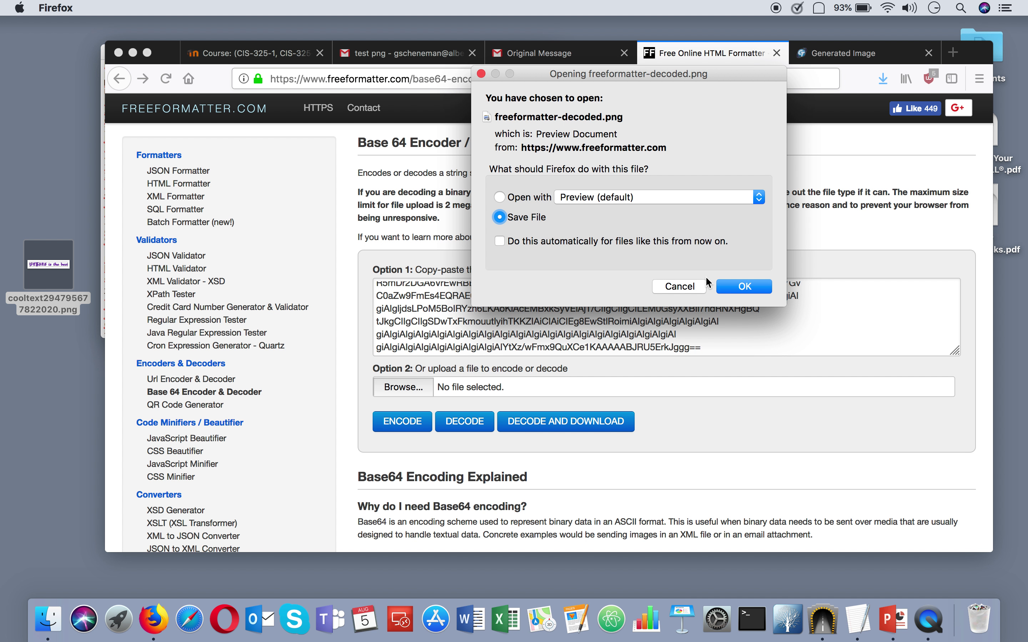
Save freeformatter-decoded(1).png to the desktop, view it in Preview, then close it.
left_click(733, 288)
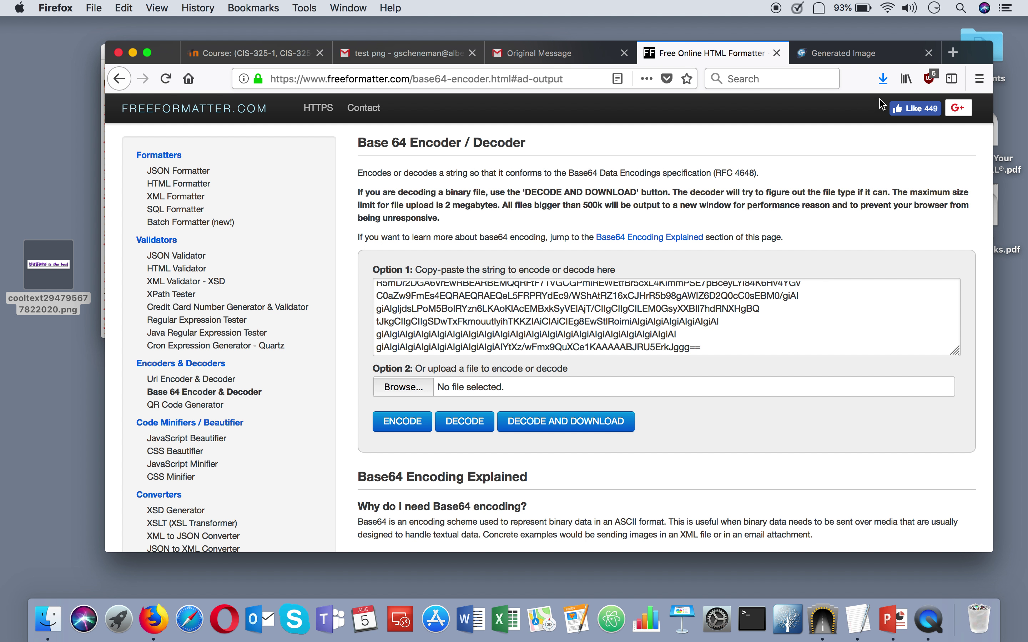
left_click(883, 79)
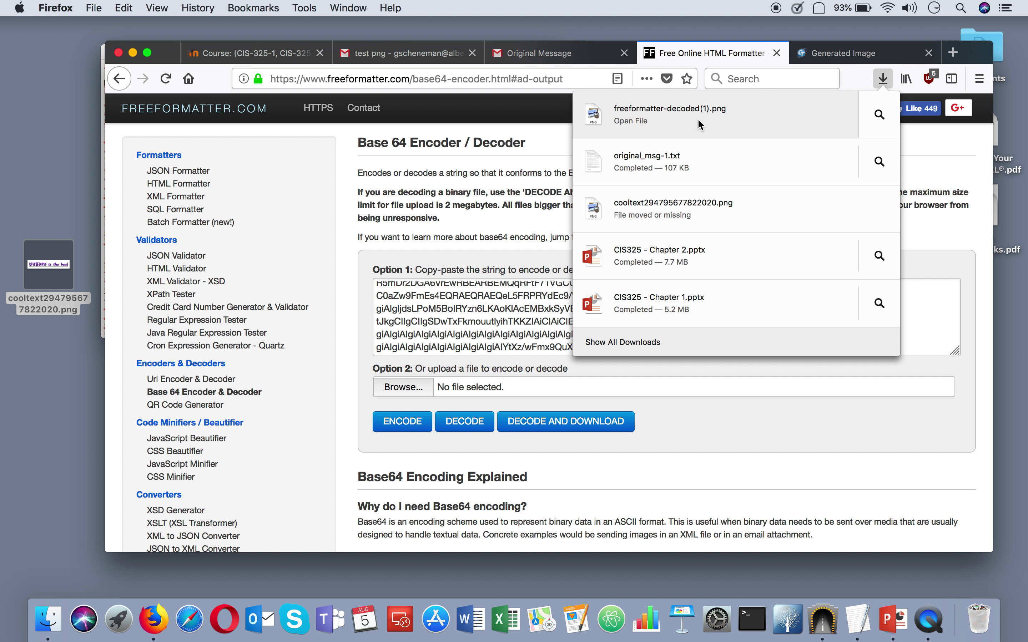
left_click_drag(669, 110, 54, 395)
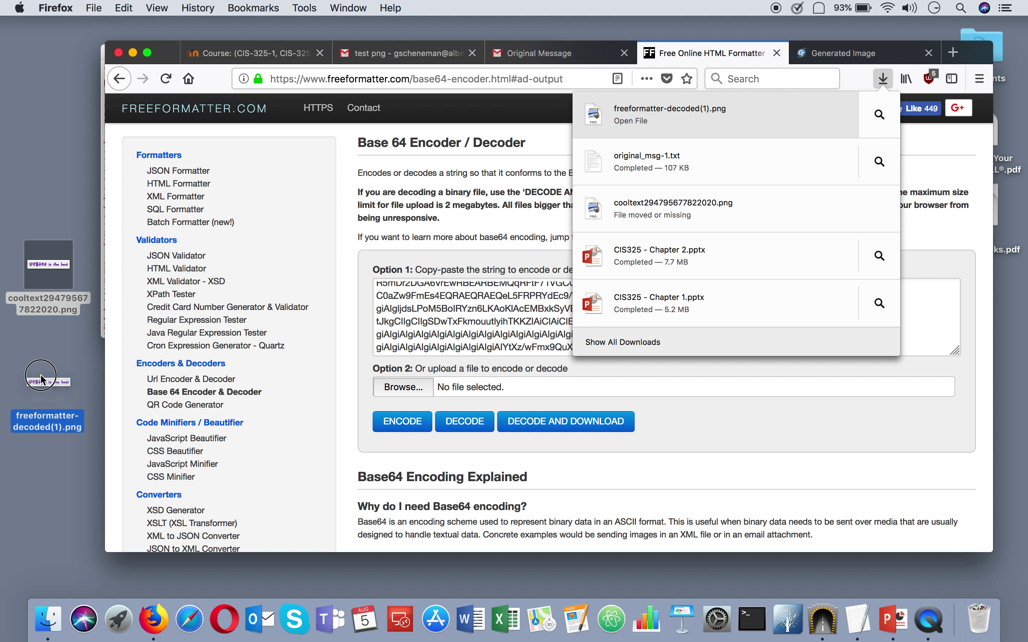
left_click(50, 450)
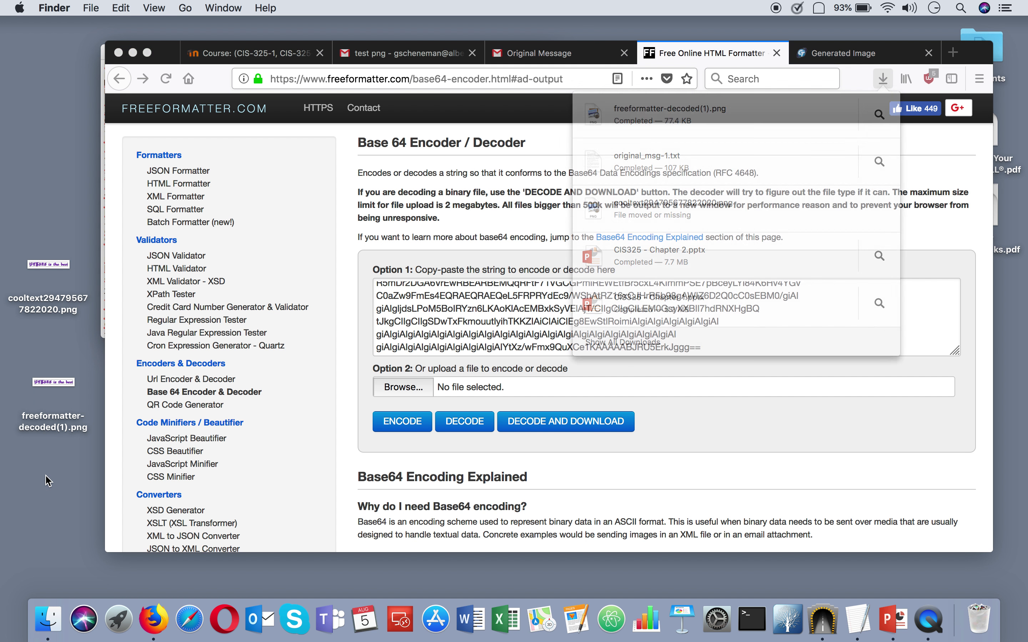
double_click(51, 373)
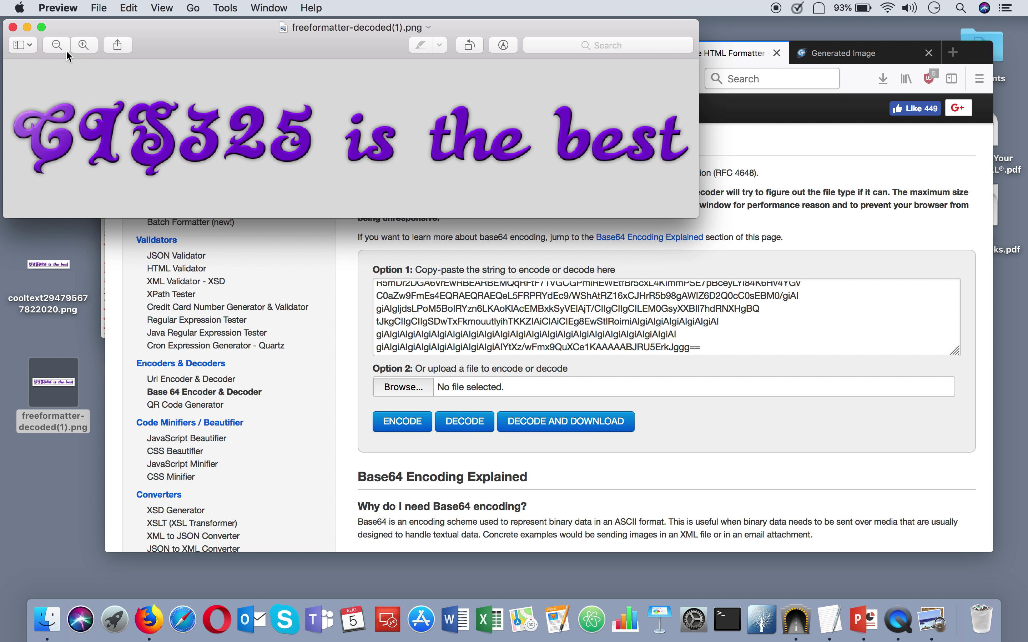
left_click(13, 27)
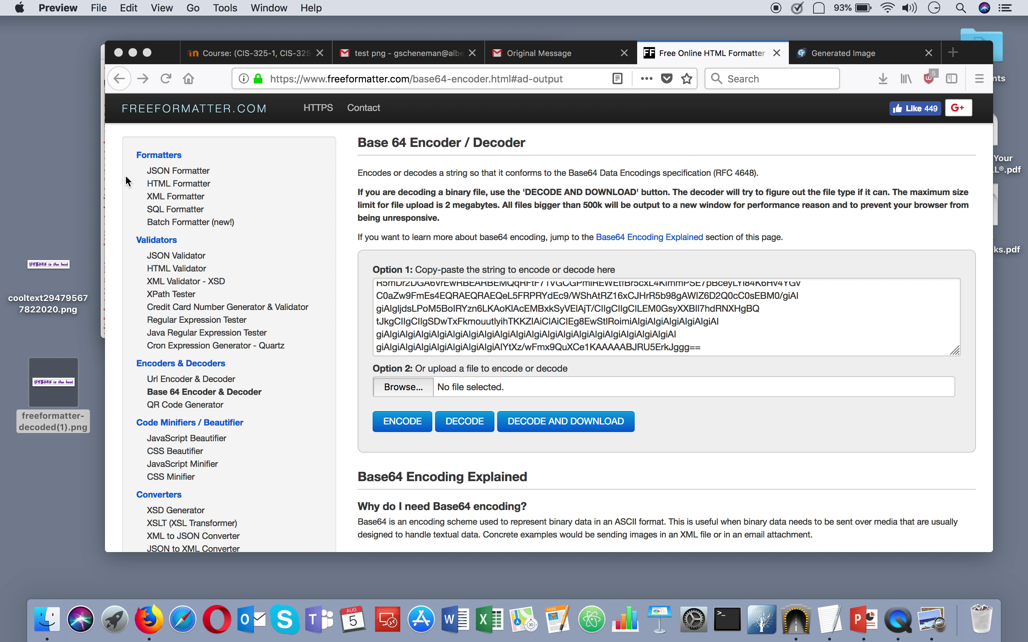